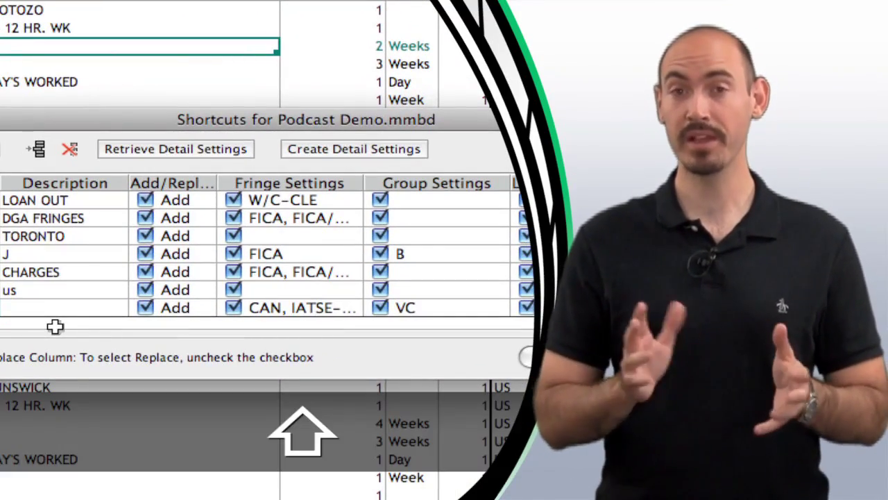
Step: Enter T as the shortcut name and begin a 'Bel' description
key(shift+t)
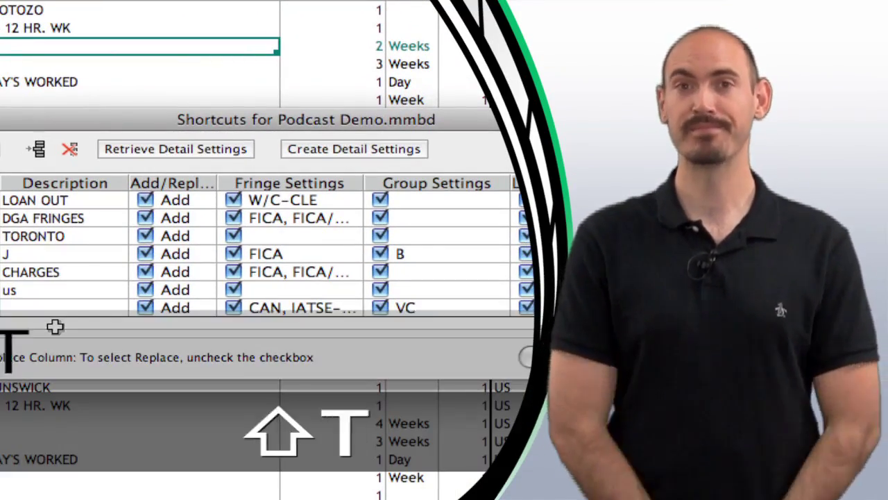
key(Tab)
text(Bel)
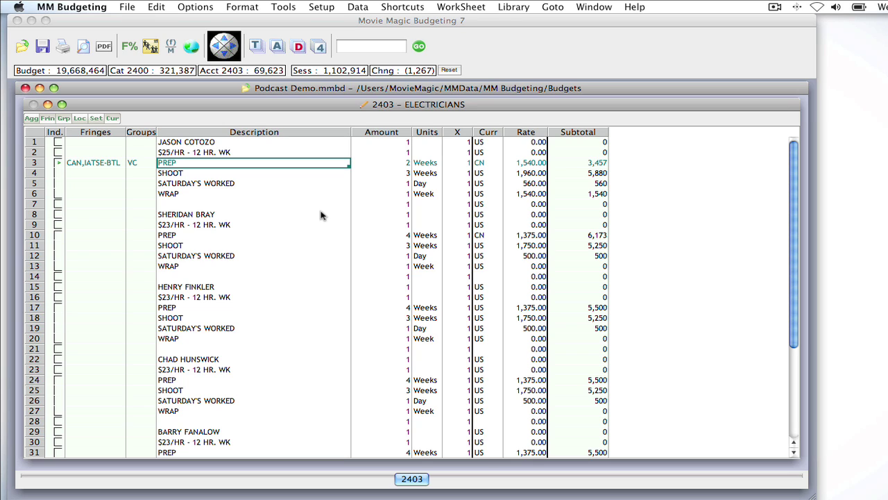
Step: Bring Movie Magic Budgeting to the front and open the Shortcuts menu
click(353, 23)
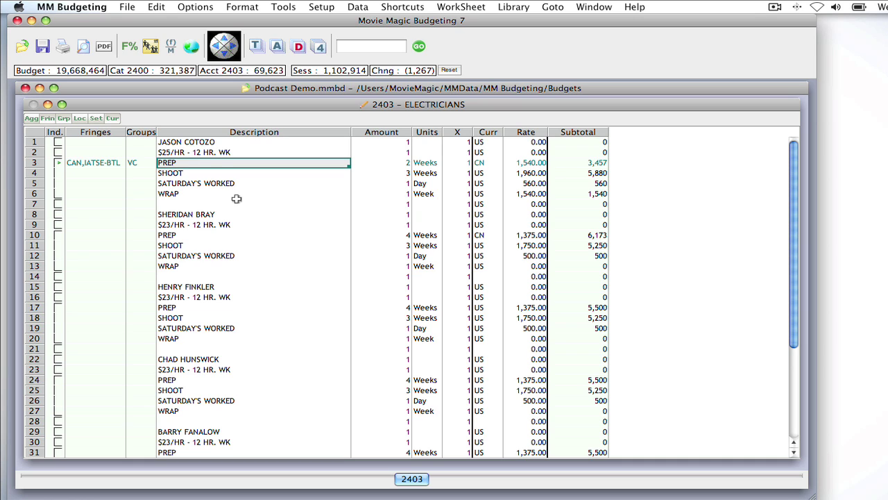
click(408, 8)
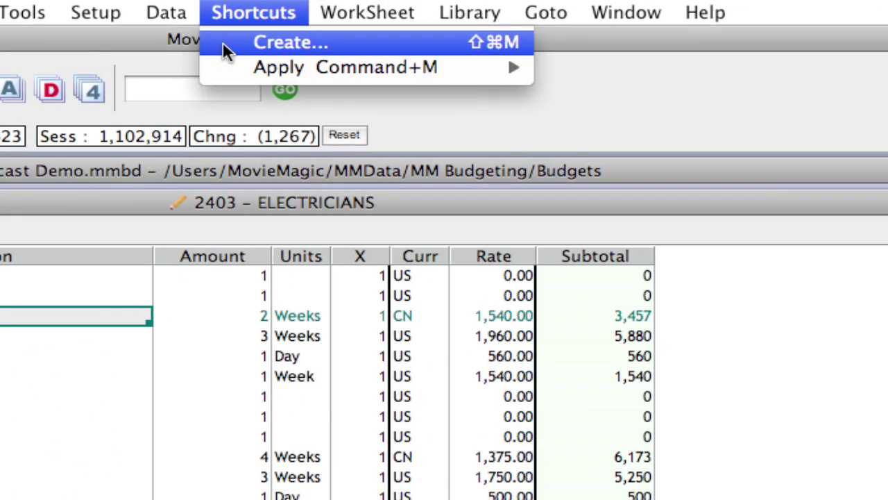
Step: Create a shortcut from the PREP line's CAN,IATSE-BTL fringes, VC group and CN currency
click(224, 44)
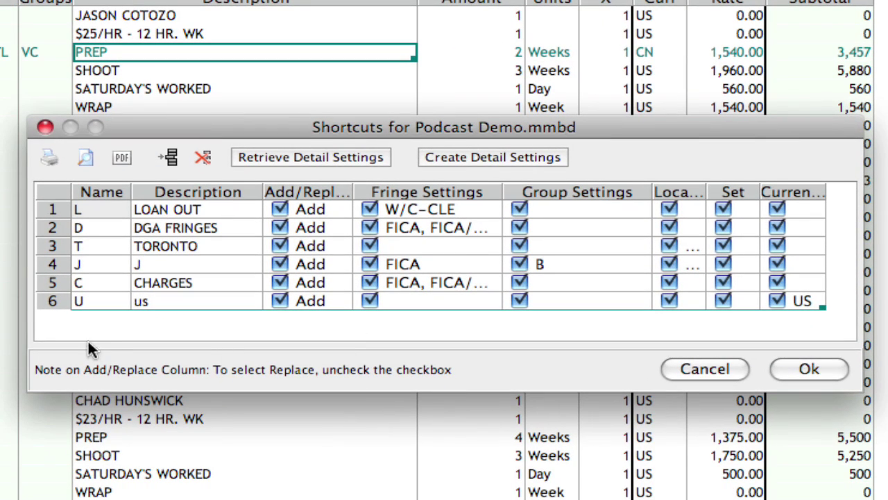
click(107, 301)
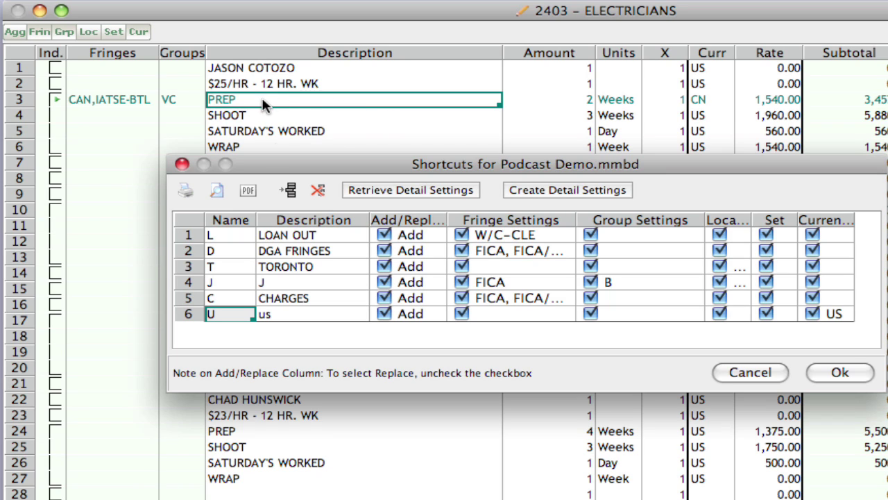
click(401, 191)
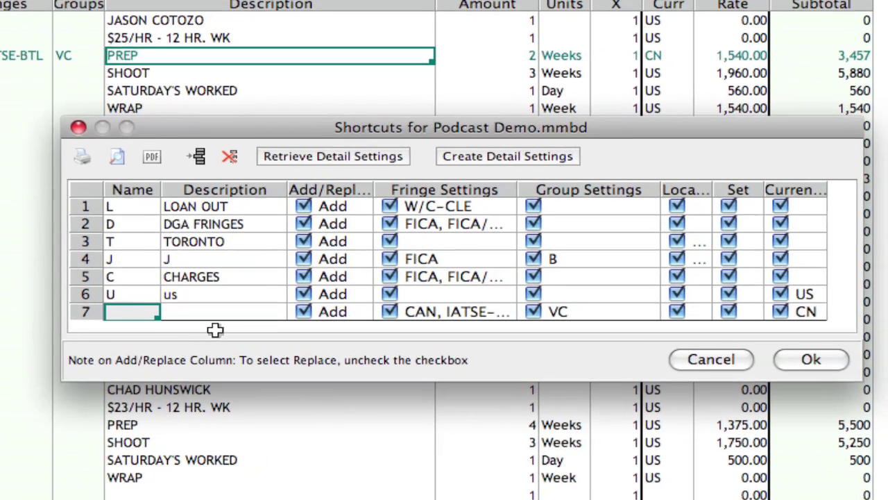
Step: Name the new shortcut BTL, describe it 'Bellow the Line', leave it on Add, and save
text(BTL)
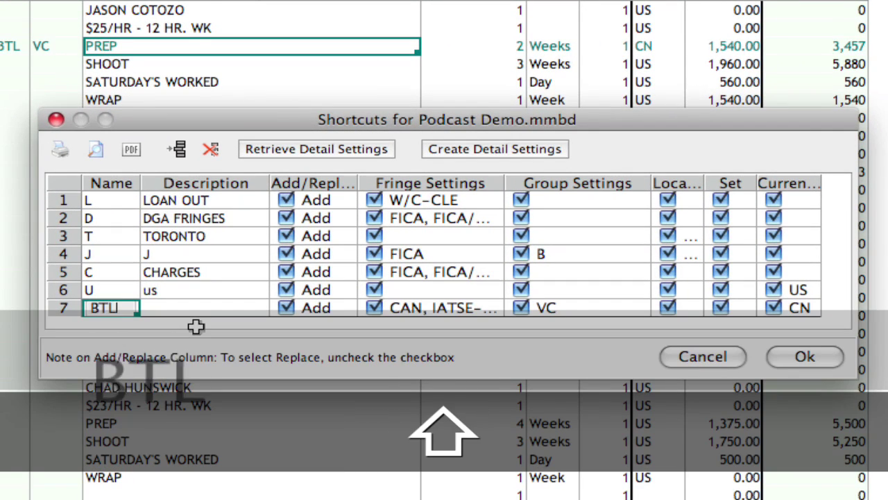
key(Tab)
text(Bel)
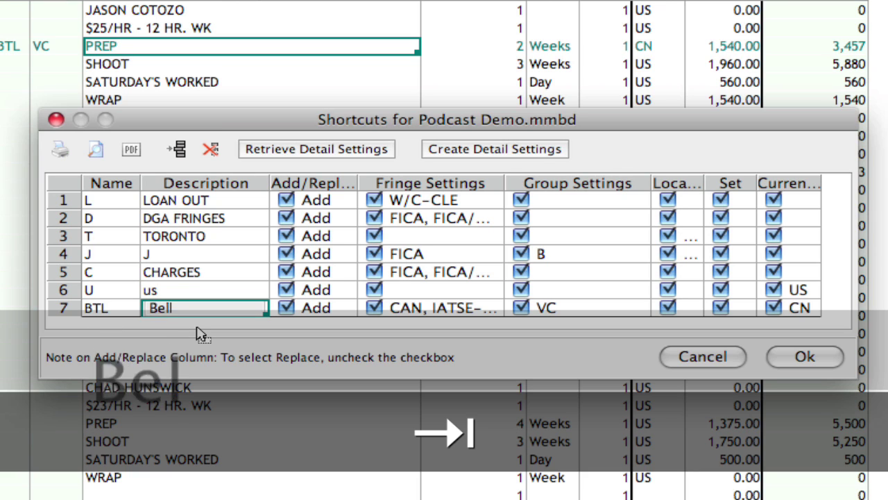
text(low)
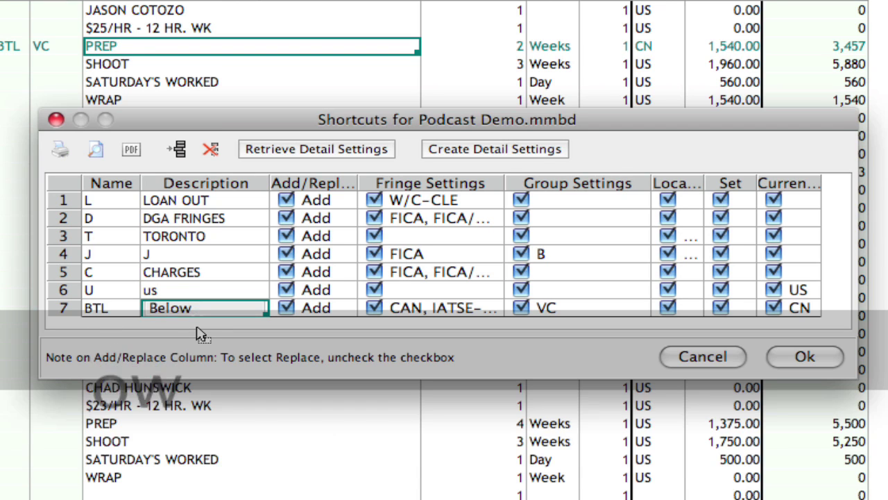
text( the Line)
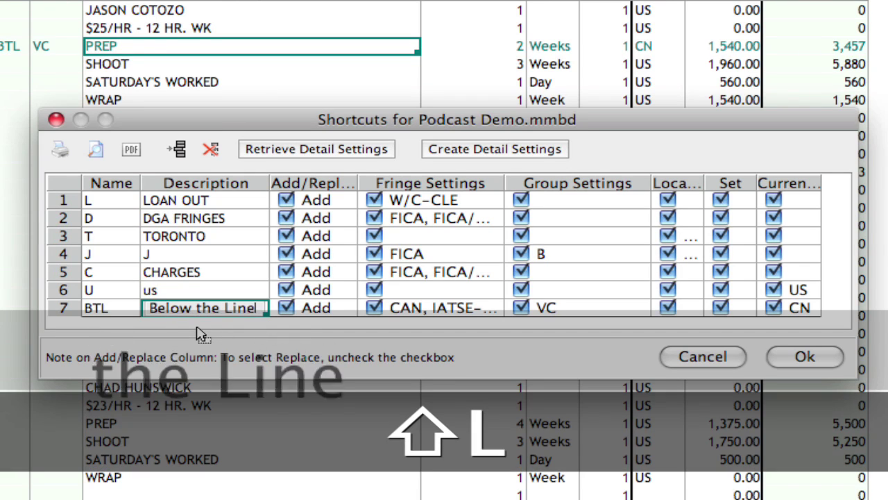
key(Tab)
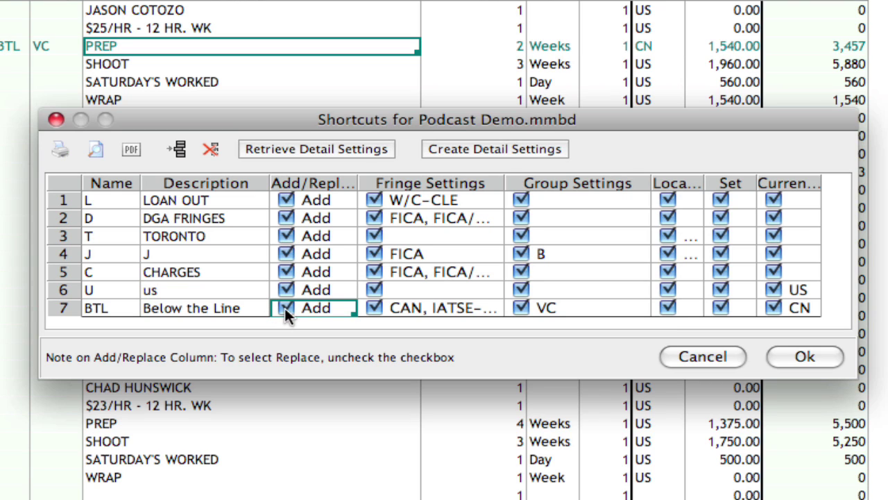
click(285, 309)
click(286, 309)
click(805, 357)
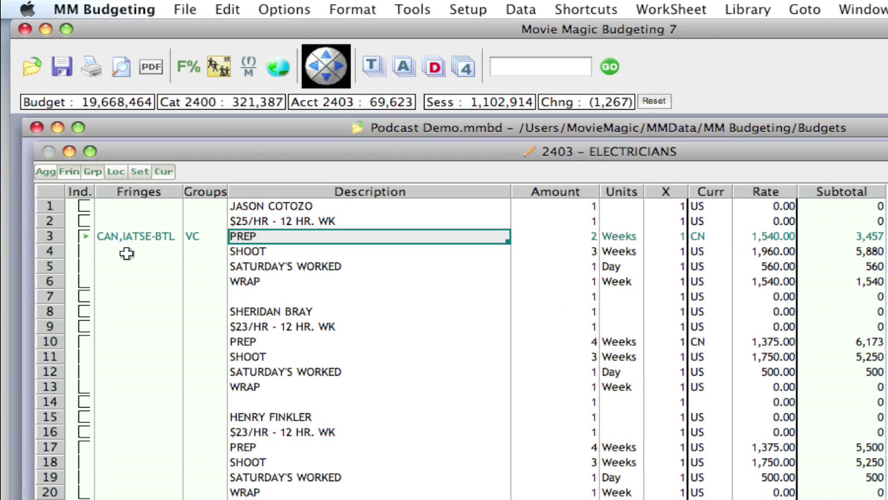
Step: Apply the BTL – Below the Line shortcut to the SHOOT line
click(120, 247)
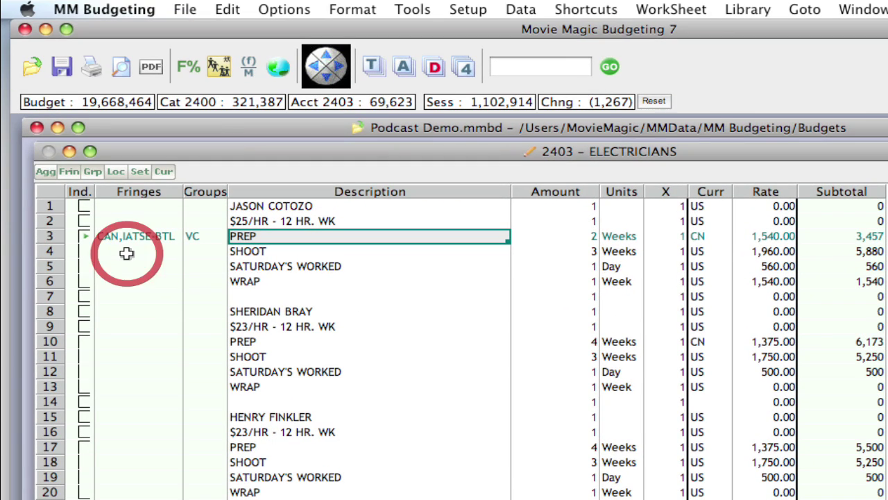
click(247, 246)
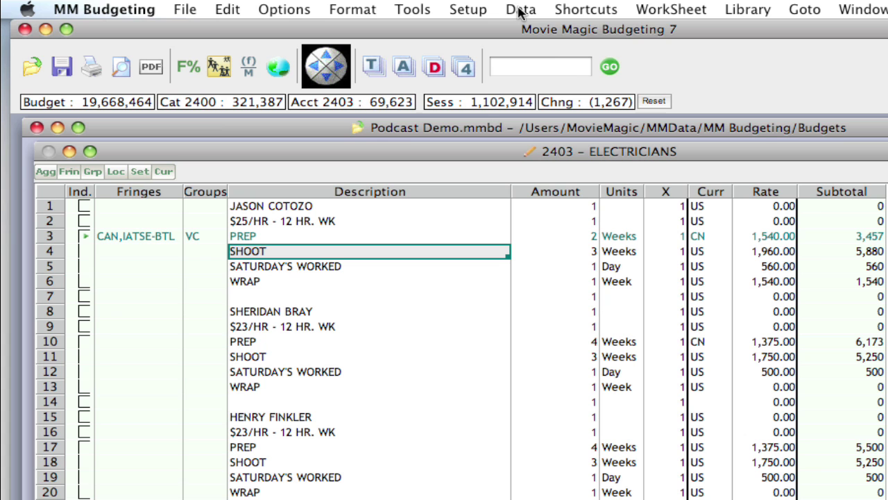
click(586, 10)
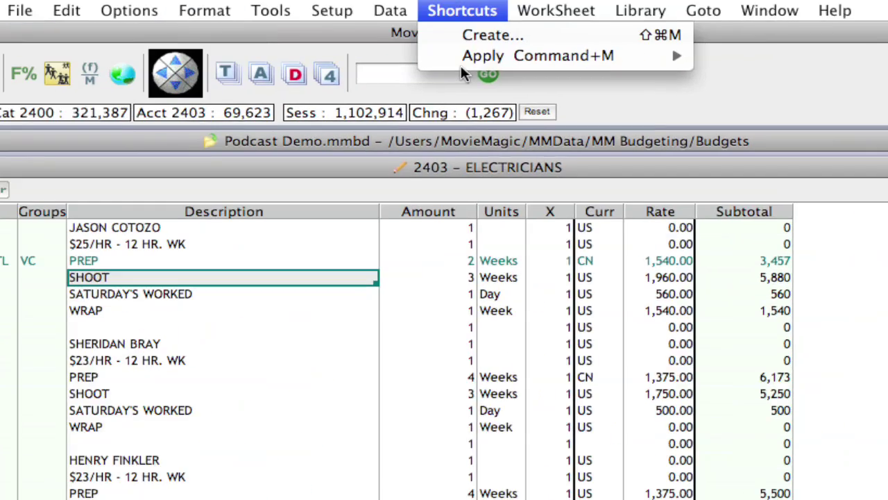
mouse_move(585, 54)
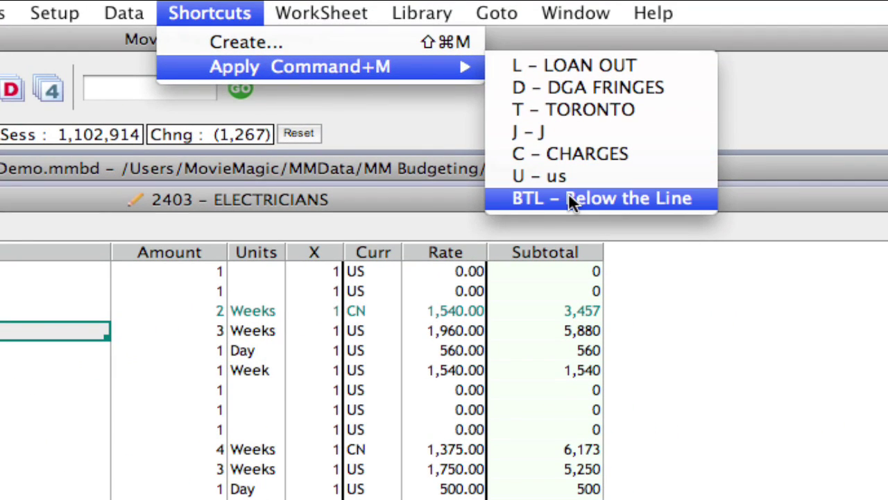
click(574, 198)
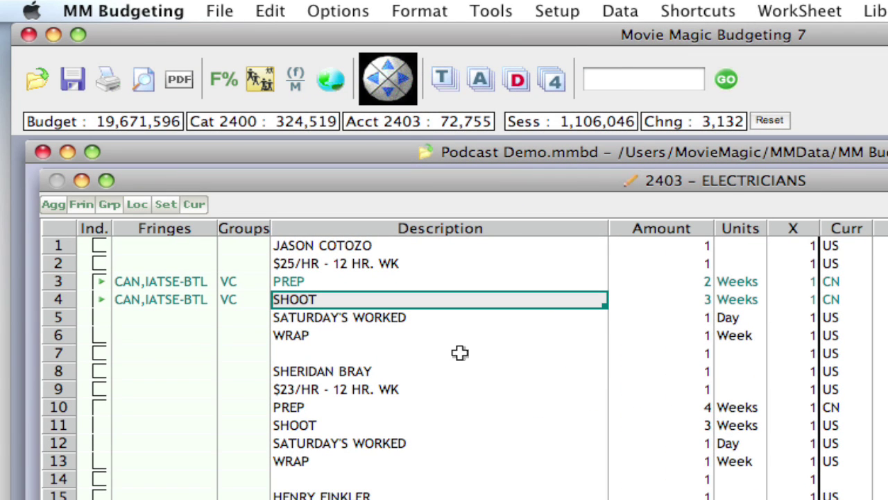
Step: Apply BTL to the SATURDAY'S WORKED line through the Command+M quick entry field
click(306, 320)
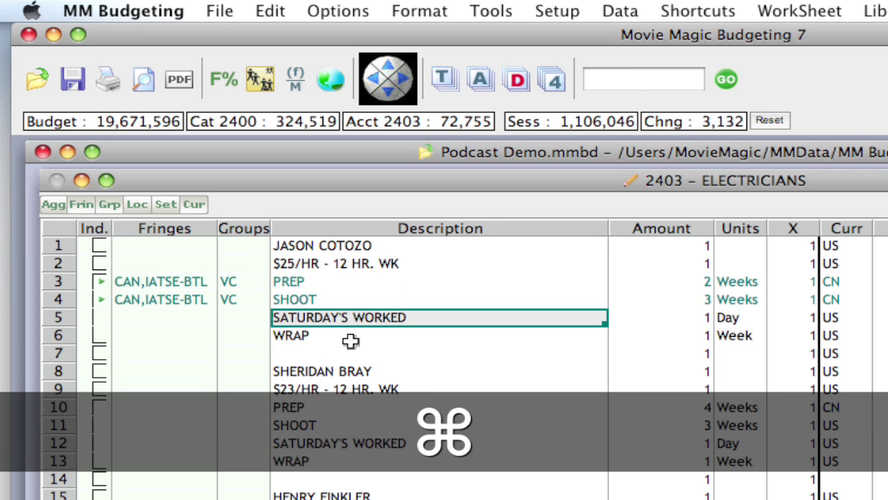
key(super+m)
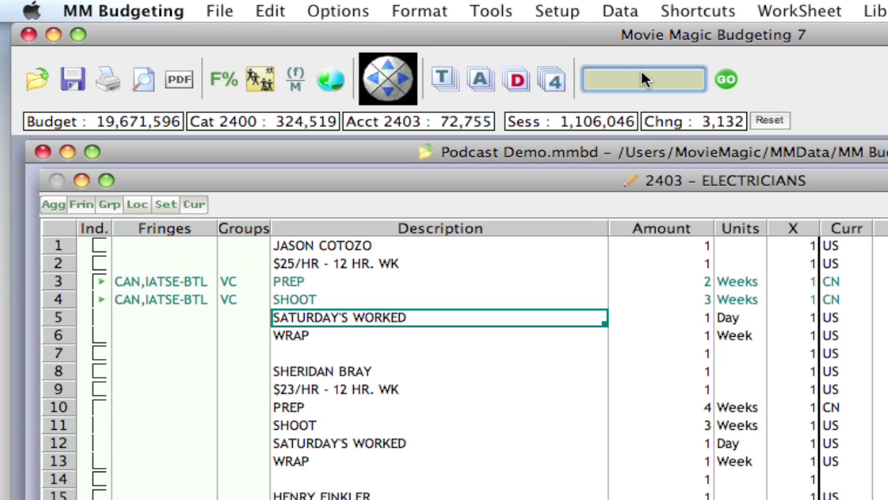
text(btl)
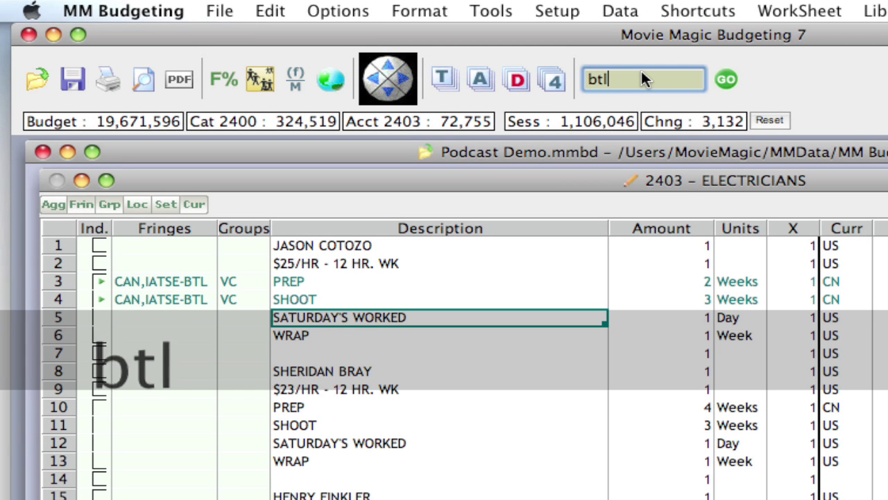
key(Return)
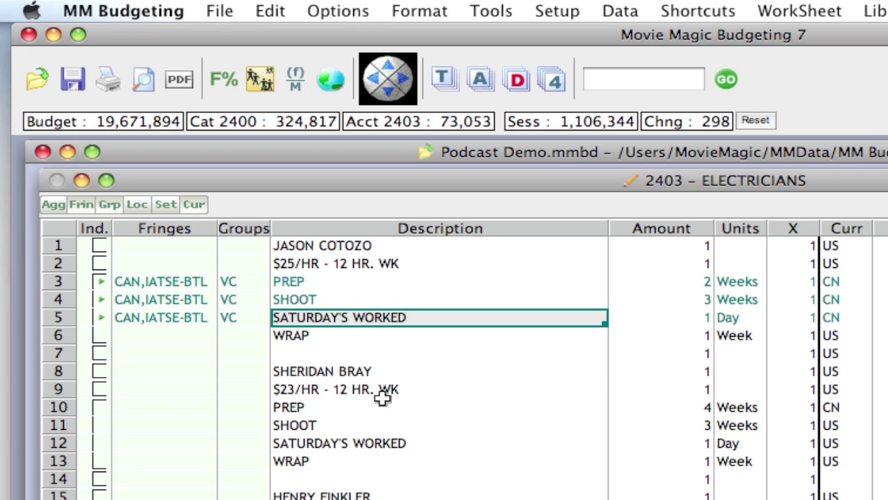
Step: Add an empty row 8 to the Shortcuts list and show its detail settings lists
click(681, 8)
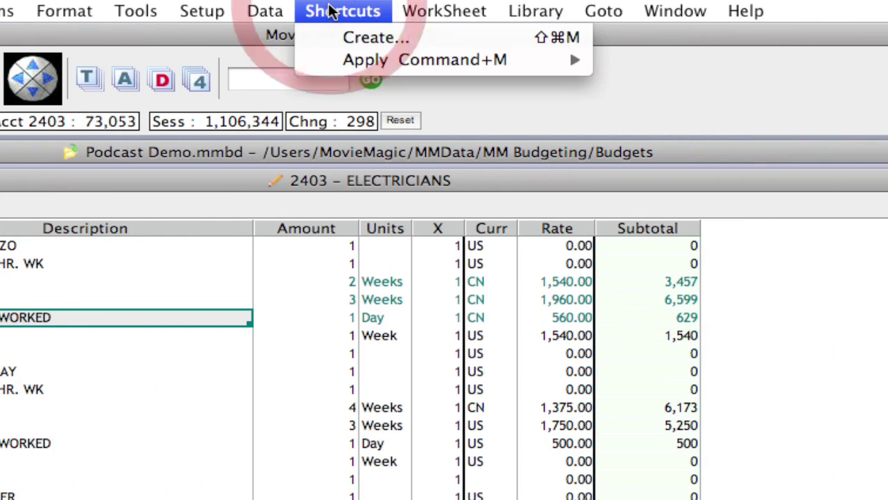
click(320, 37)
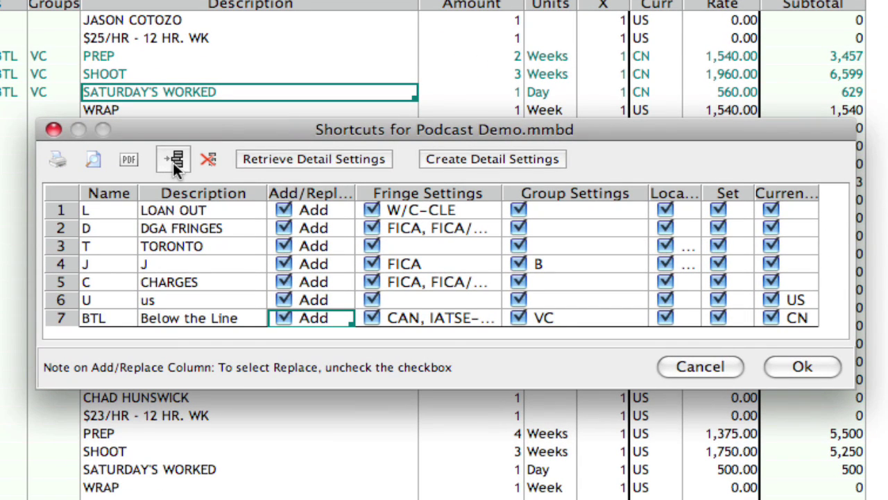
click(171, 166)
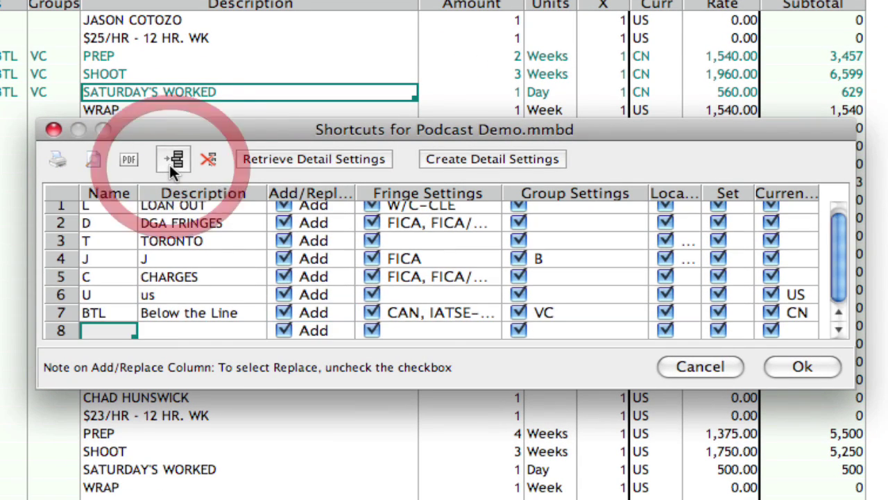
click(539, 156)
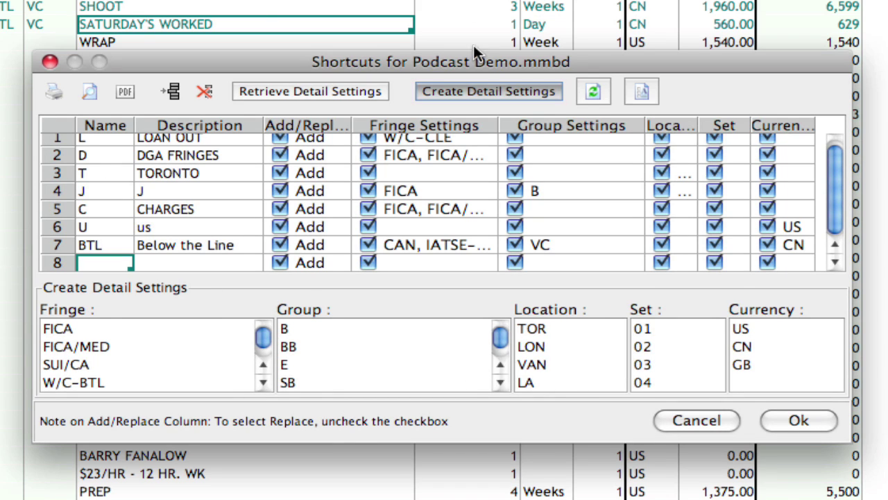
Step: Fill row 8 with fringes W/C-POST, DGA-PEN, FICA 1, SAG, group B, LON, set 02, currency CN
mouse_move(266, 336)
mouse_down()
mouse_move(261, 349)
mouse_move(262, 340)
mouse_up()
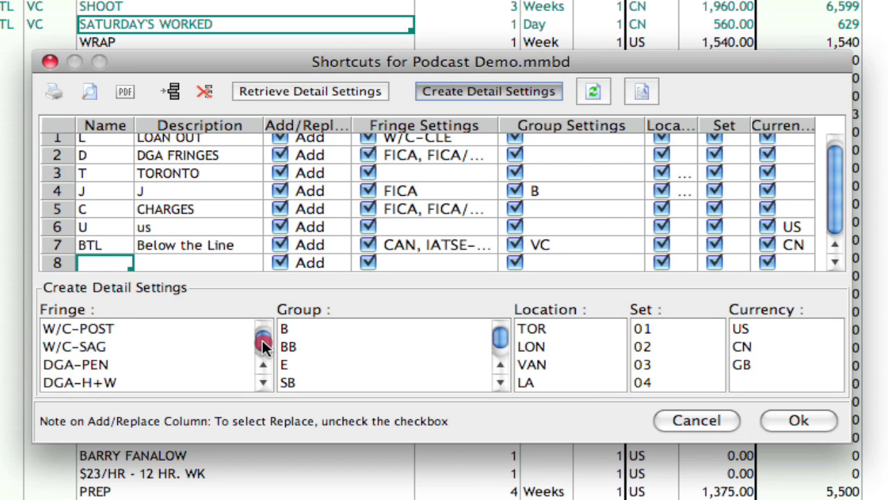
click(173, 333)
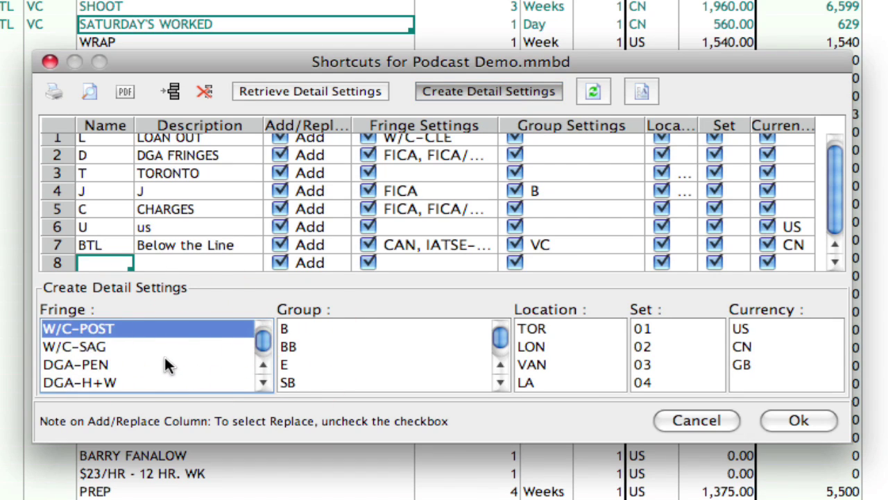
super+click(167, 364)
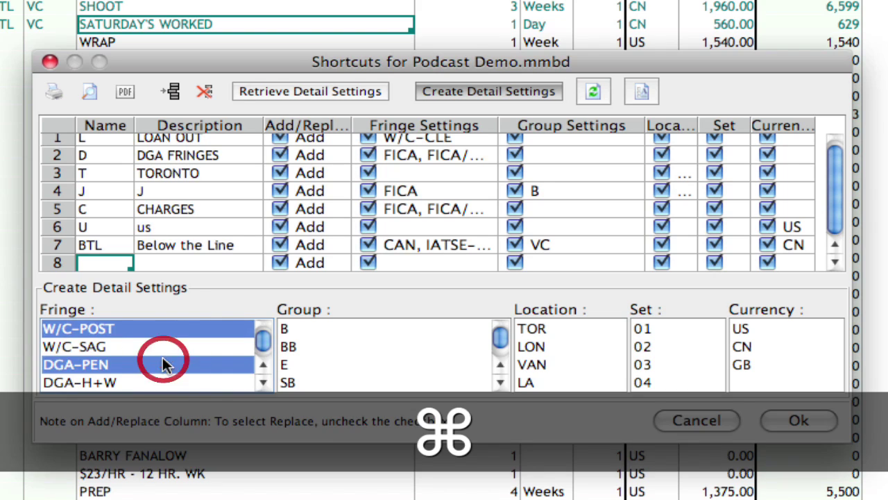
click(263, 383)
super+click(208, 367)
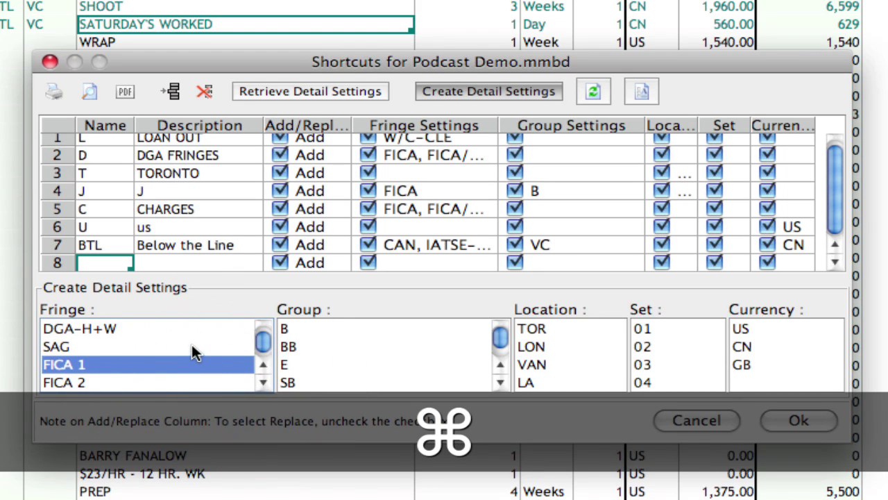
super+click(195, 347)
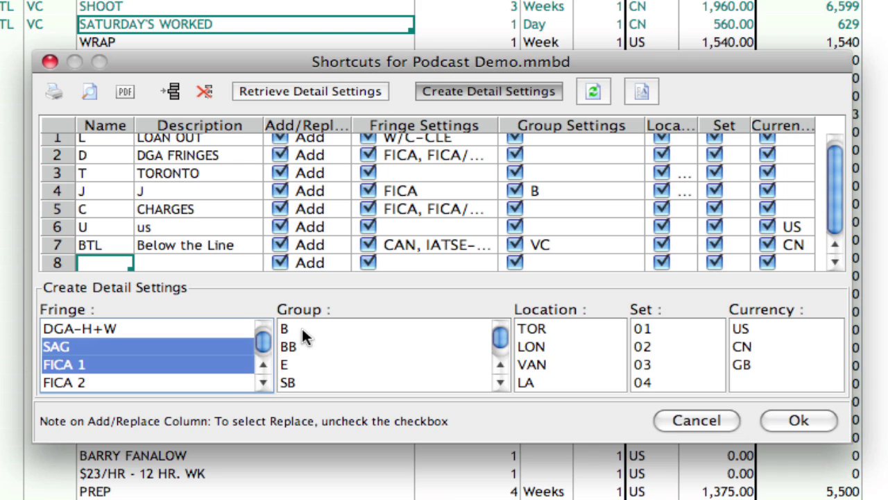
click(302, 328)
click(549, 347)
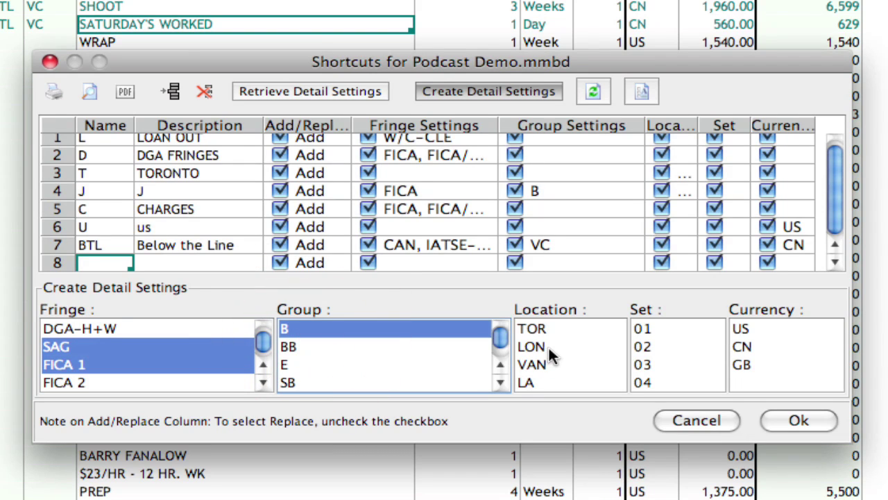
click(654, 348)
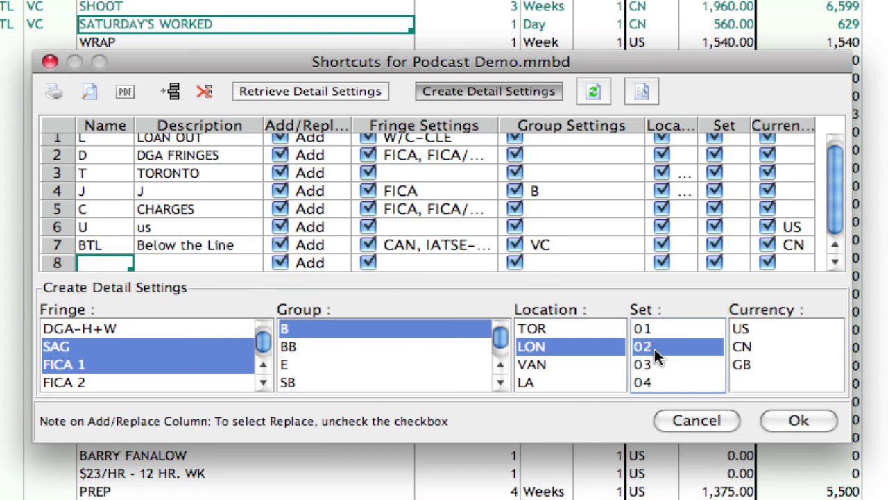
click(748, 347)
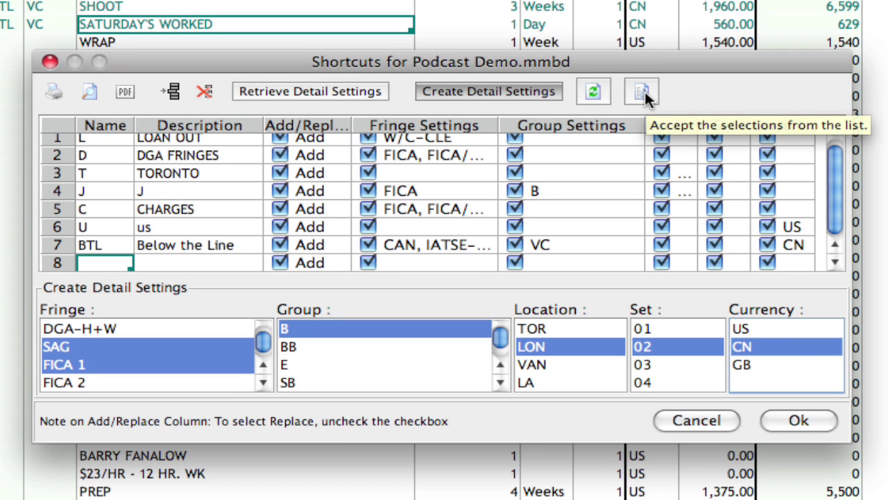
click(645, 91)
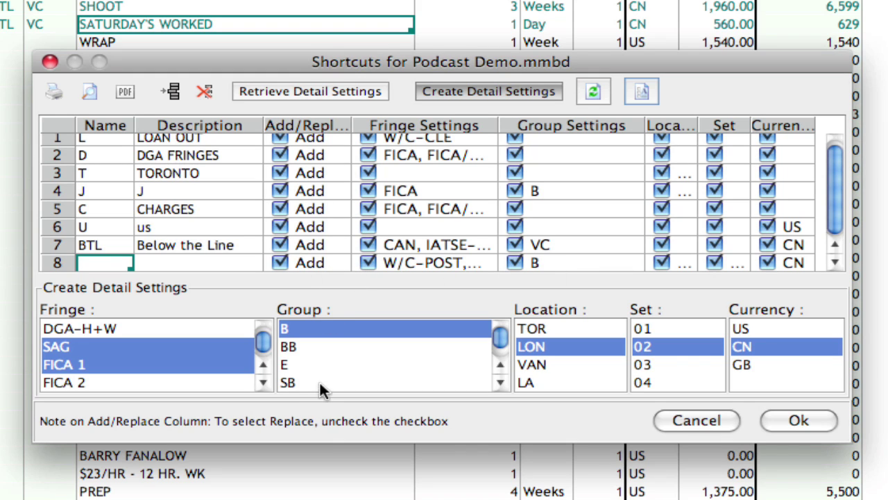
Step: Clear the settings lists and name row 8 OT with the description Other
click(598, 92)
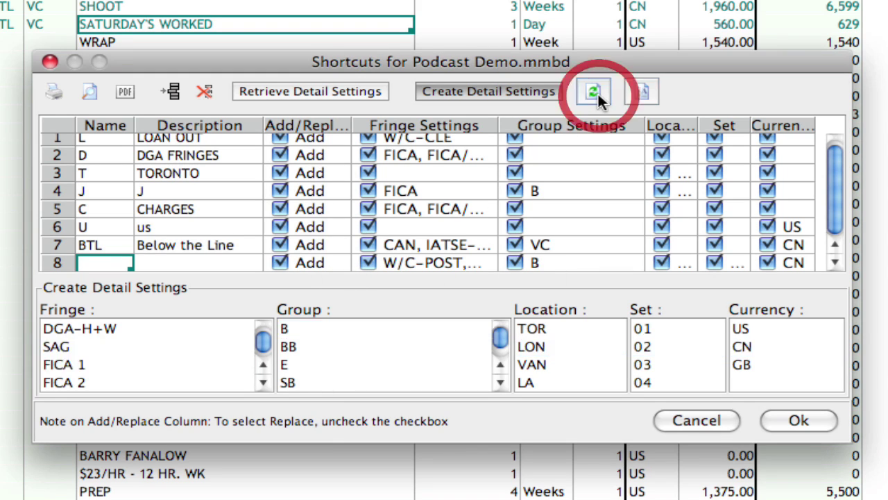
click(109, 265)
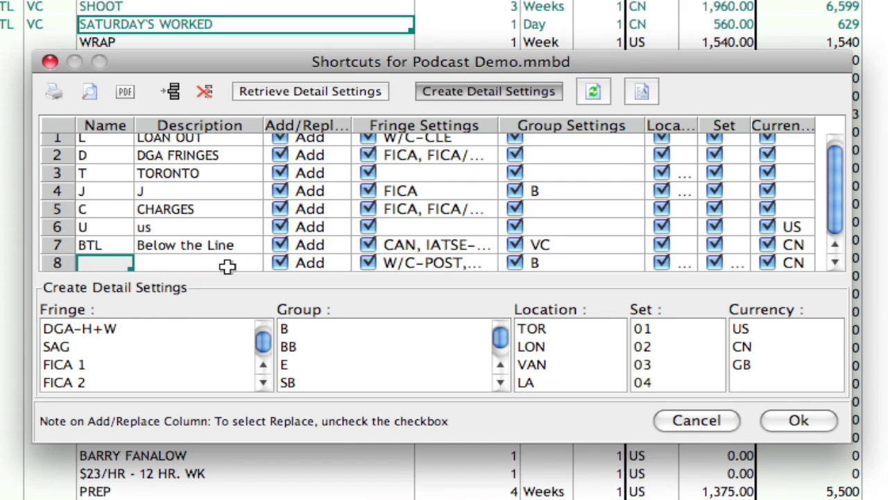
text(OT)
key(Tab)
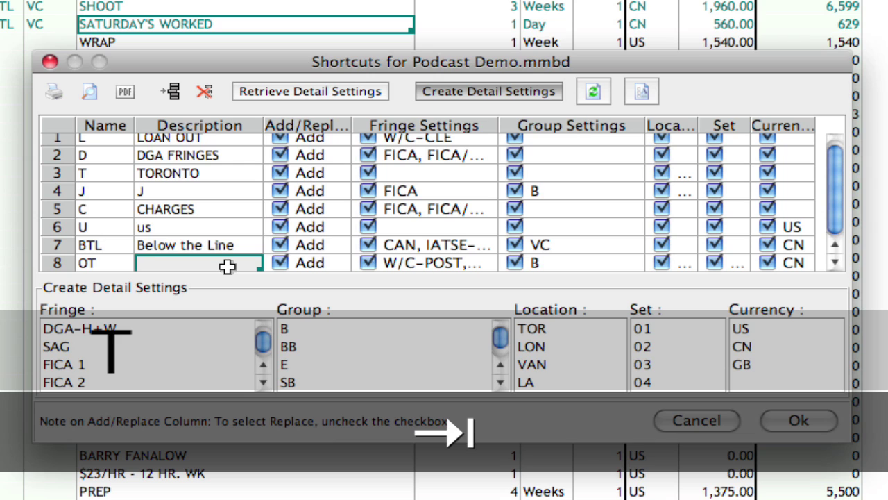
text(Other)
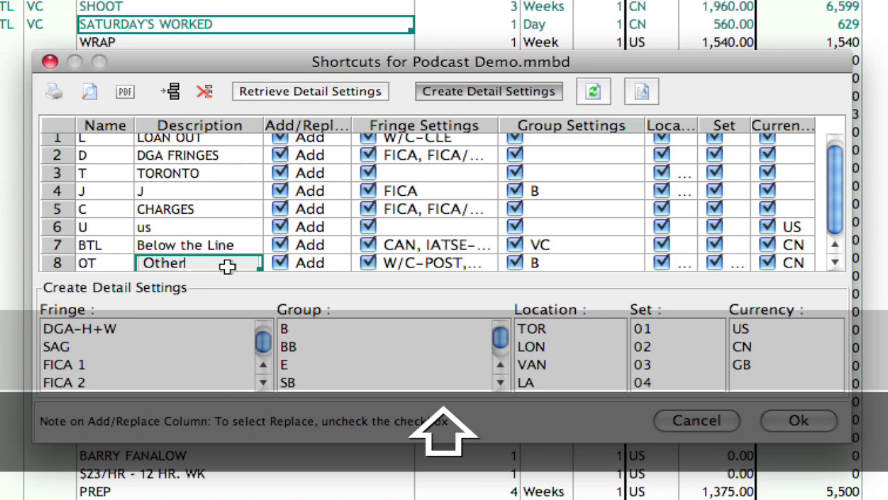
key(Tab)
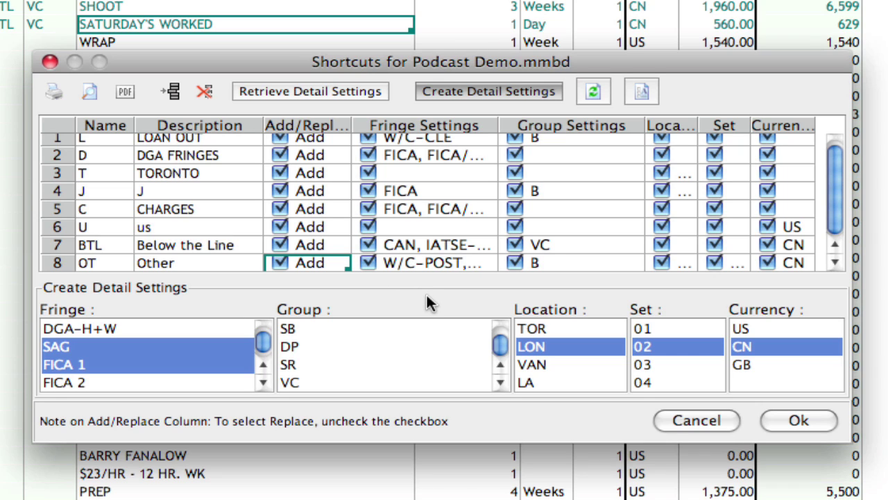
Step: Change the BTL shortcut's group setting from VC to SR
click(570, 243)
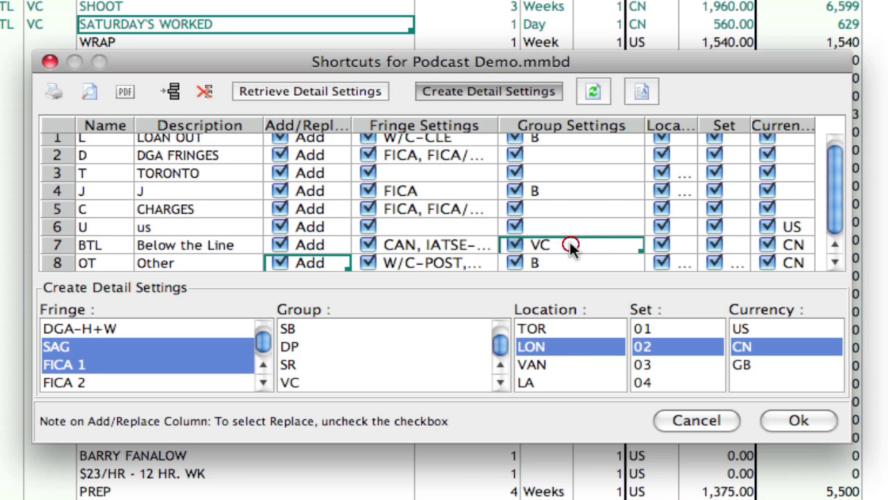
click(521, 242)
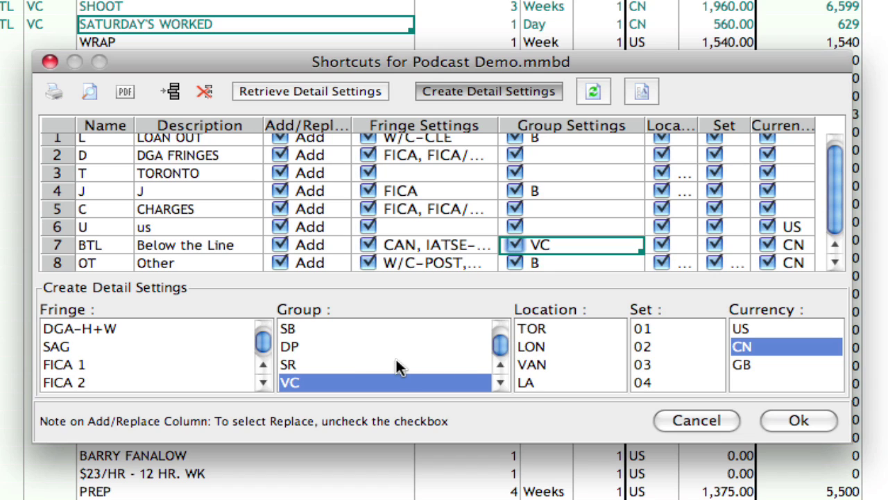
click(320, 364)
click(644, 93)
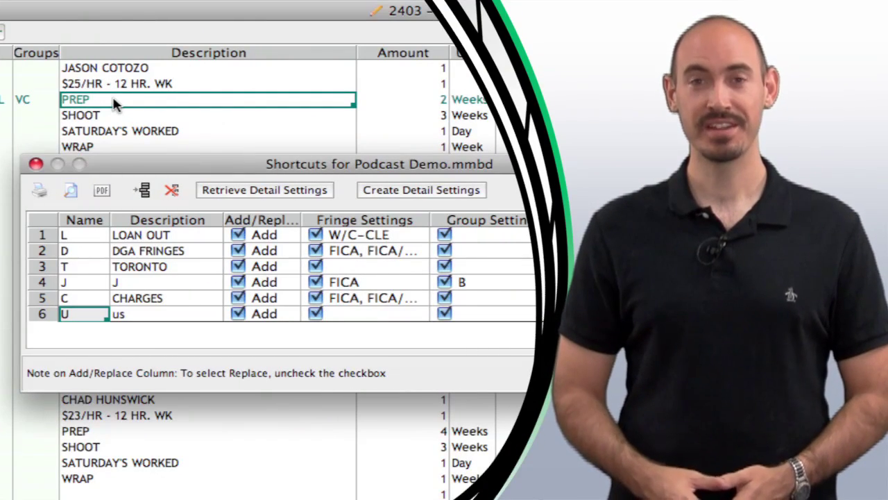
Step: Retrieve the selected PREP line's settings into a new shortcut row
click(253, 192)
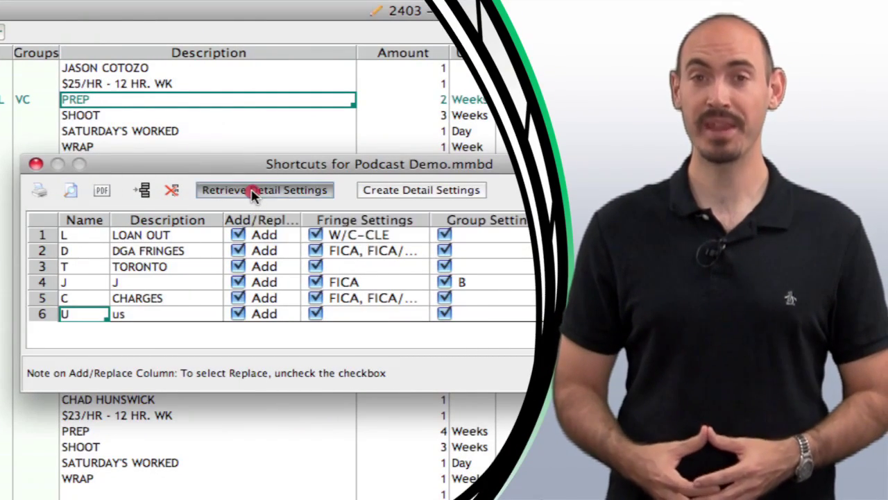